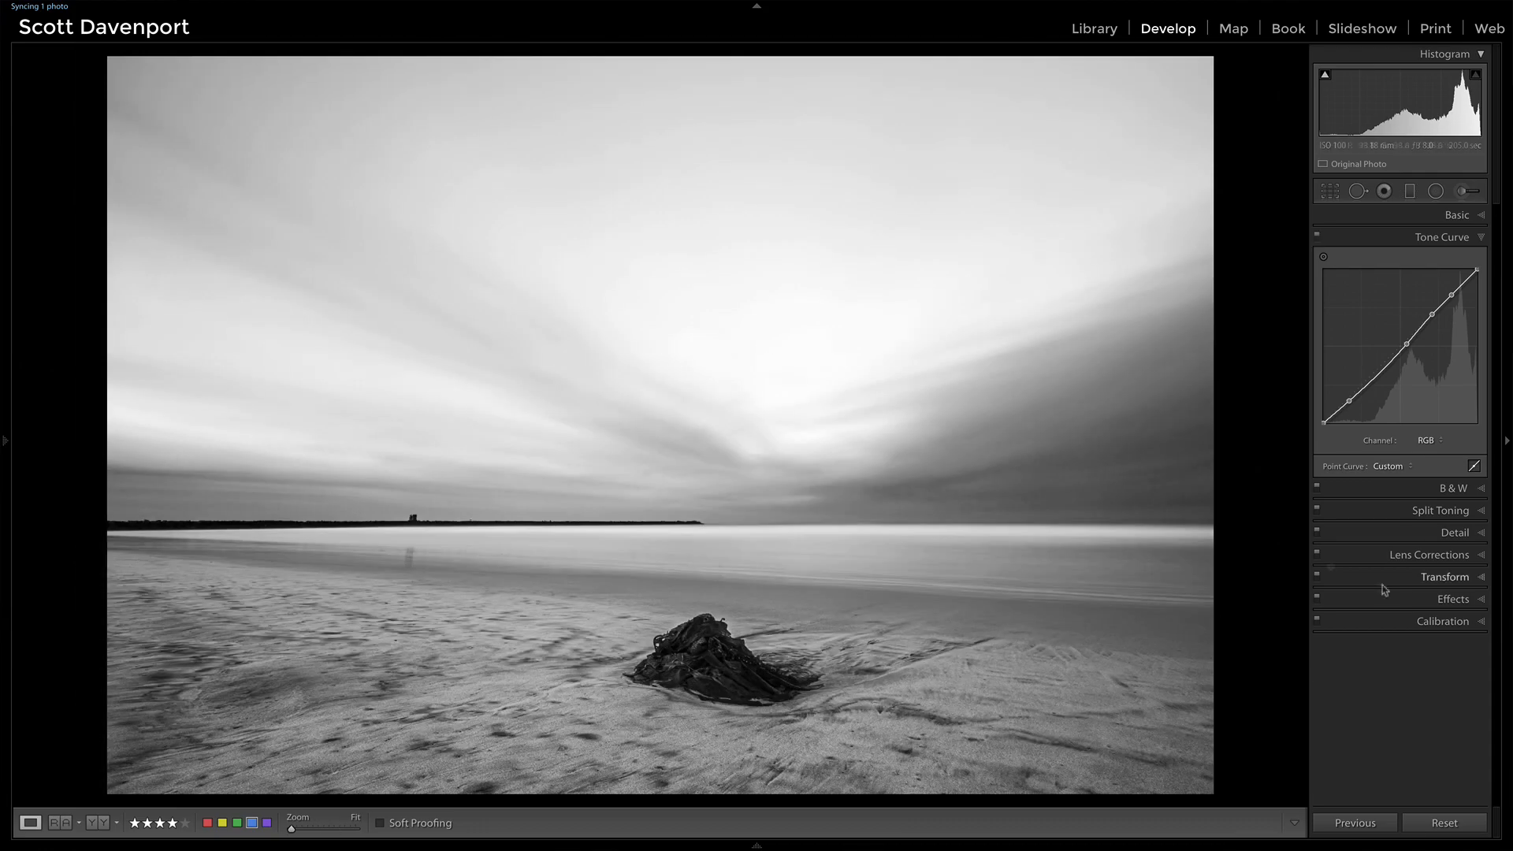
- Adjust the photo's detail and effects settings and place an inverted Dodge (Lighten) radial filter around the kelp mound
left_click(1390, 533)
left_click_drag(1375, 517, 1400, 518)
left_click_drag(1390, 504, 1395, 506)
left_click(1398, 695)
left_click_drag(1404, 418, 1402, 419)
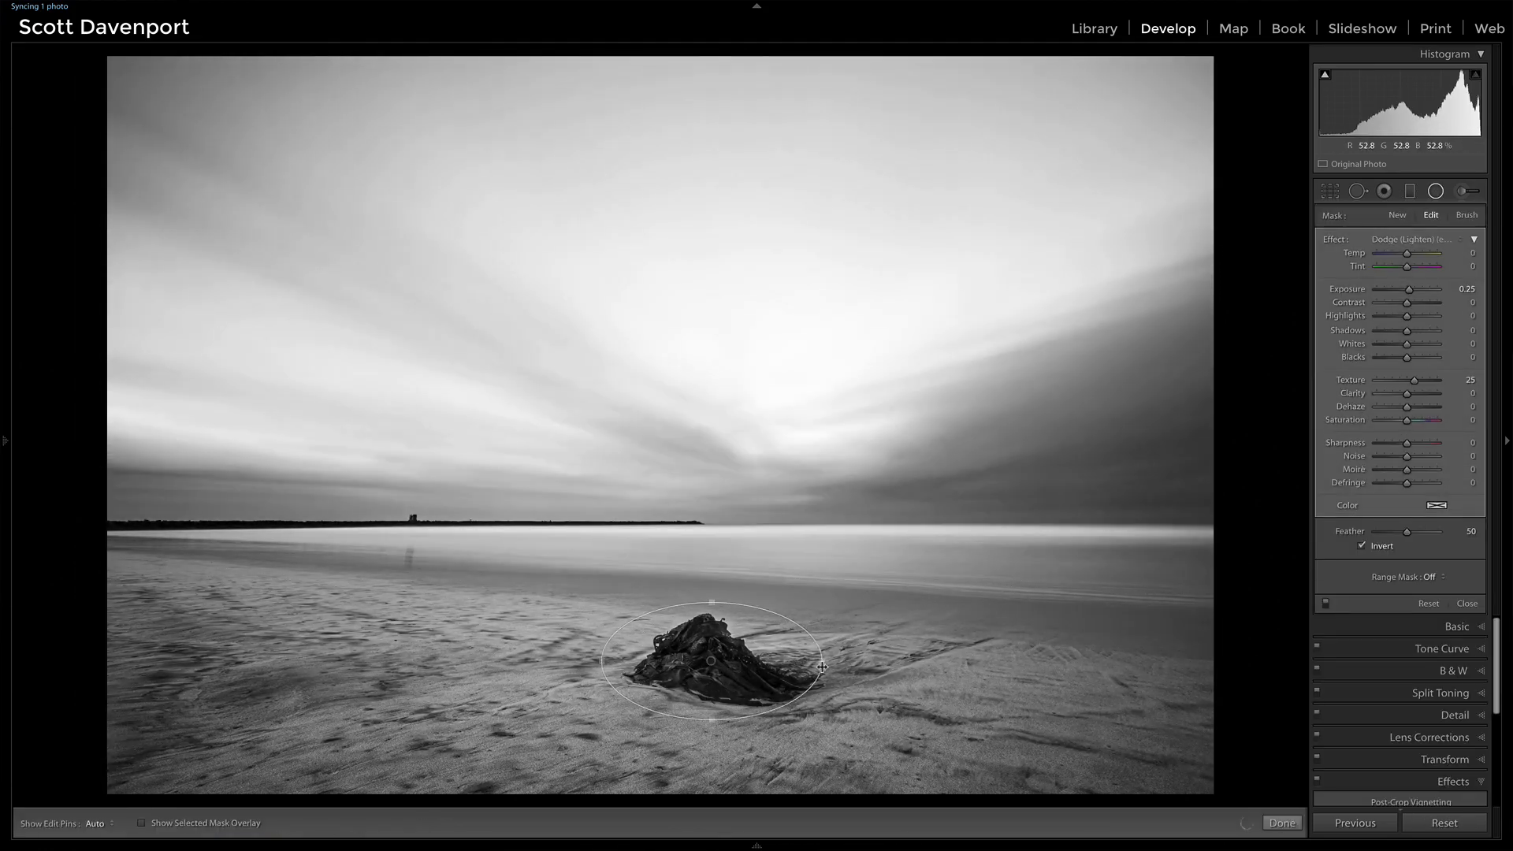
- Limit the kelp filter to a luminance range of 0/21, set exposure to 0.54, and raise its texture and clarity
left_click_drag(1440, 618, 1392, 623)
left_click_drag(1409, 290, 1411, 290)
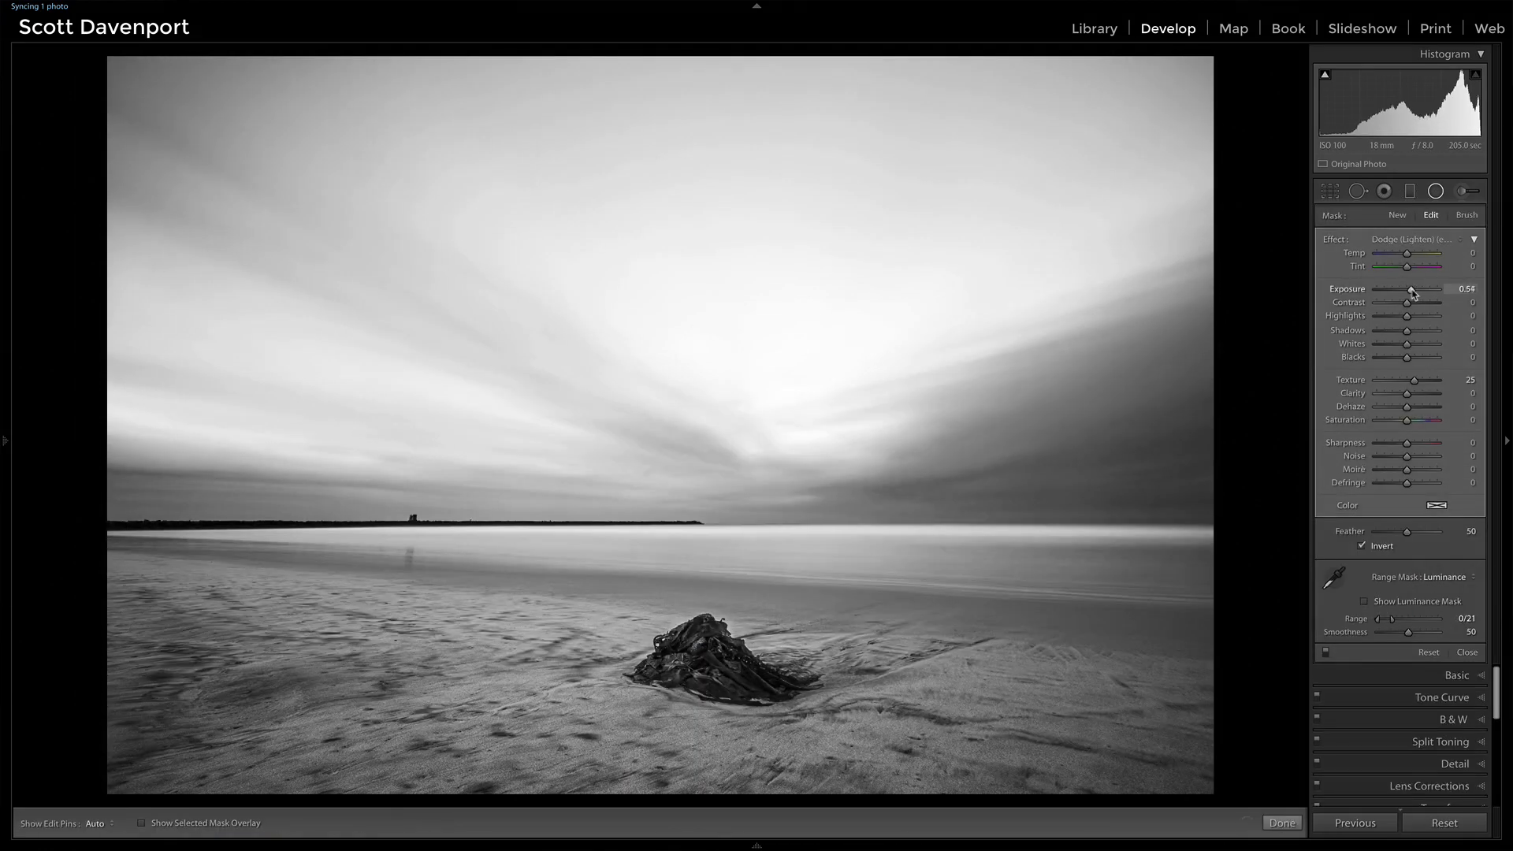
left_click_drag(1414, 381, 1416, 380)
left_click_drag(1406, 394, 1408, 394)
left_click(1326, 653)
left_click(1326, 653)
- Switch the kelp radial filter to brush editing and show its mask overlay to refine the affected area
left_click(1466, 216)
left_click(1429, 526)
key("o")
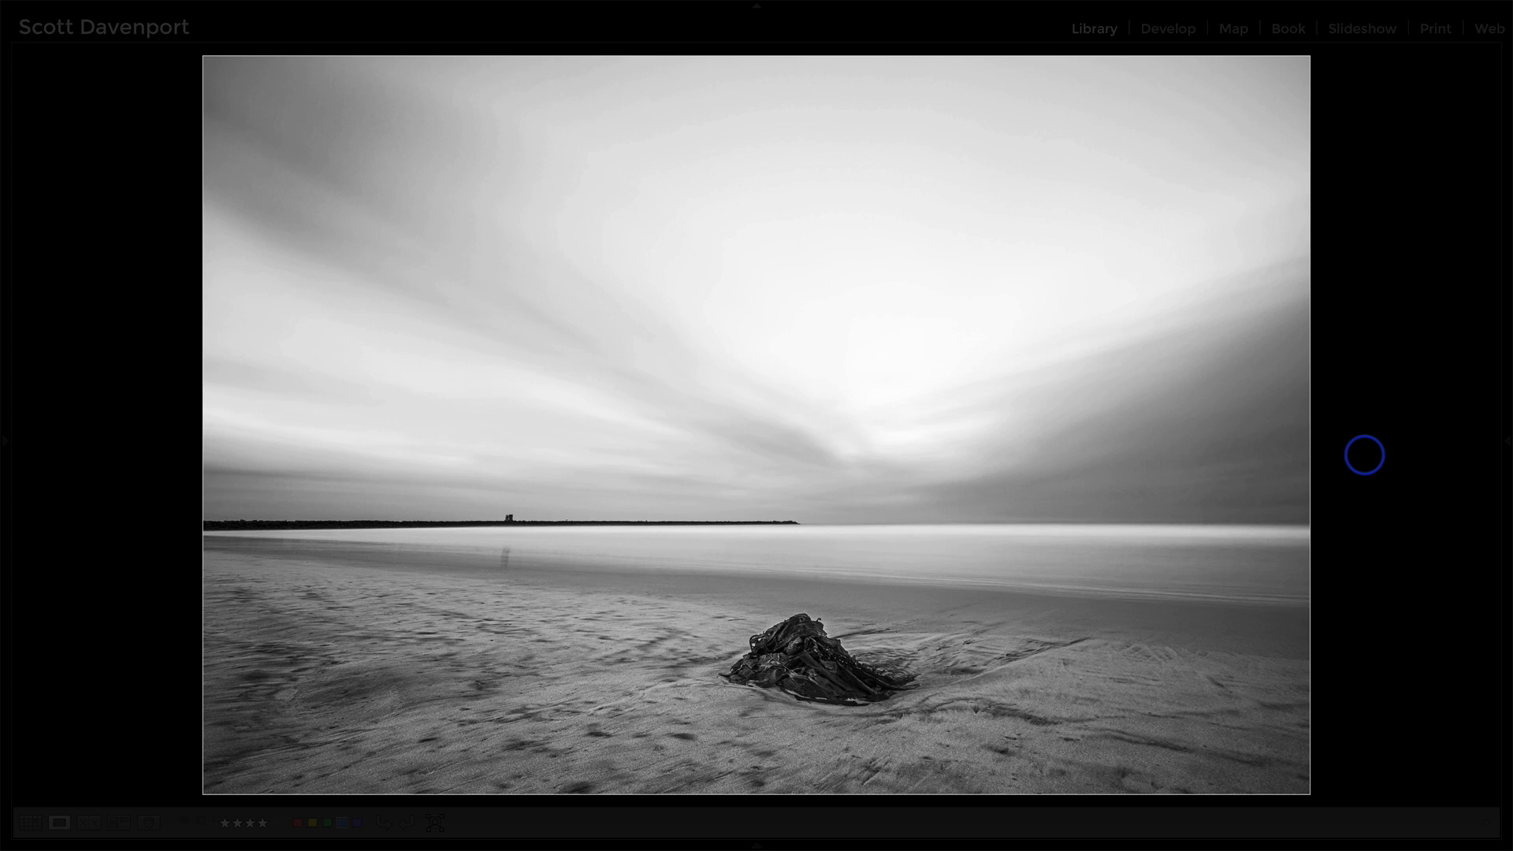
- Compare the two edited versions of the beach photo and open the first one in the Quick Collection
key("Right")
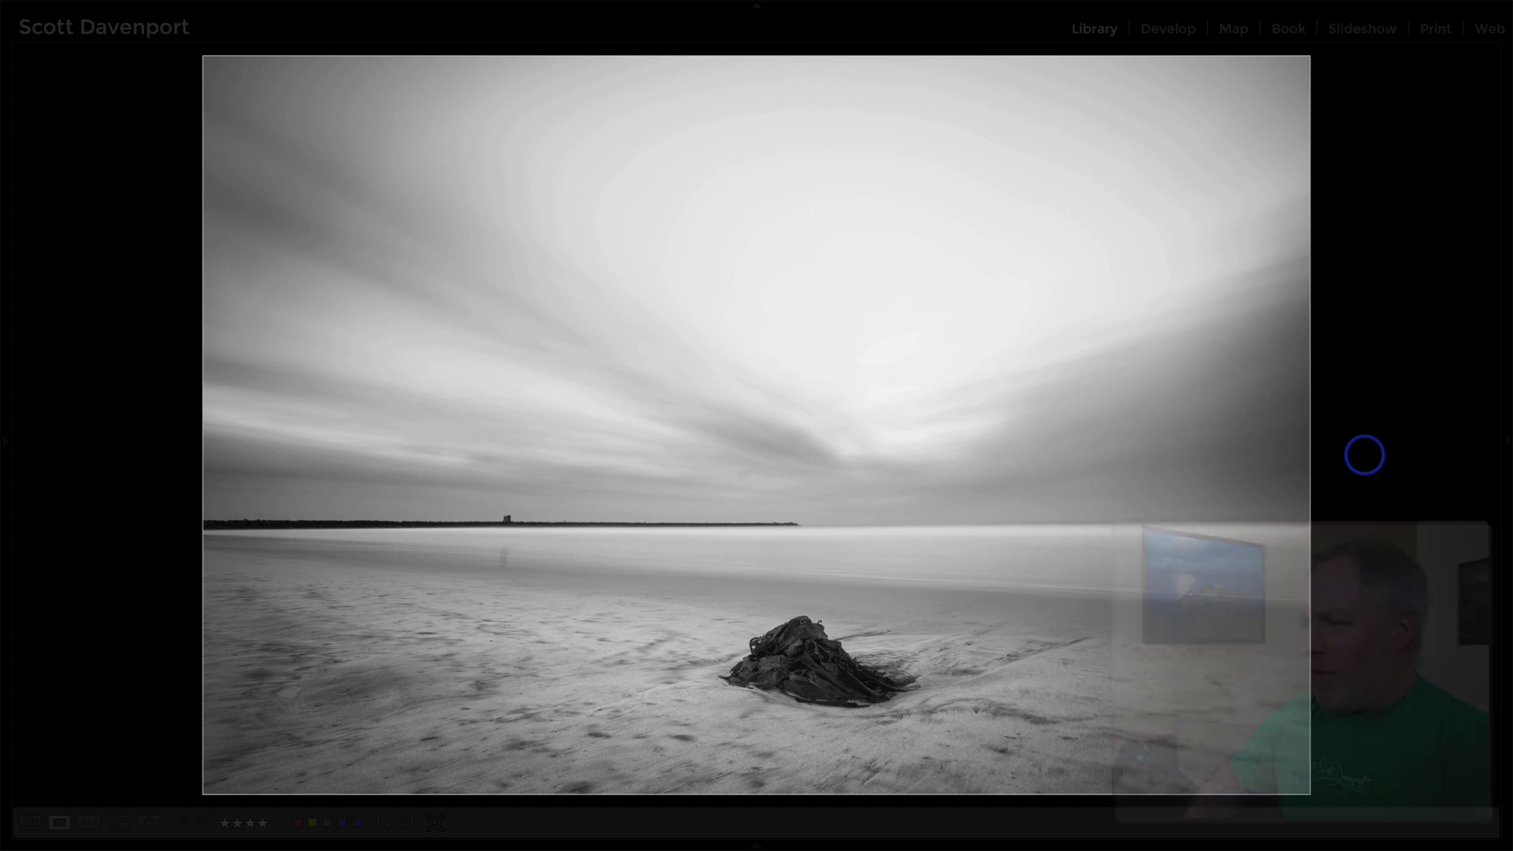
key("Right")
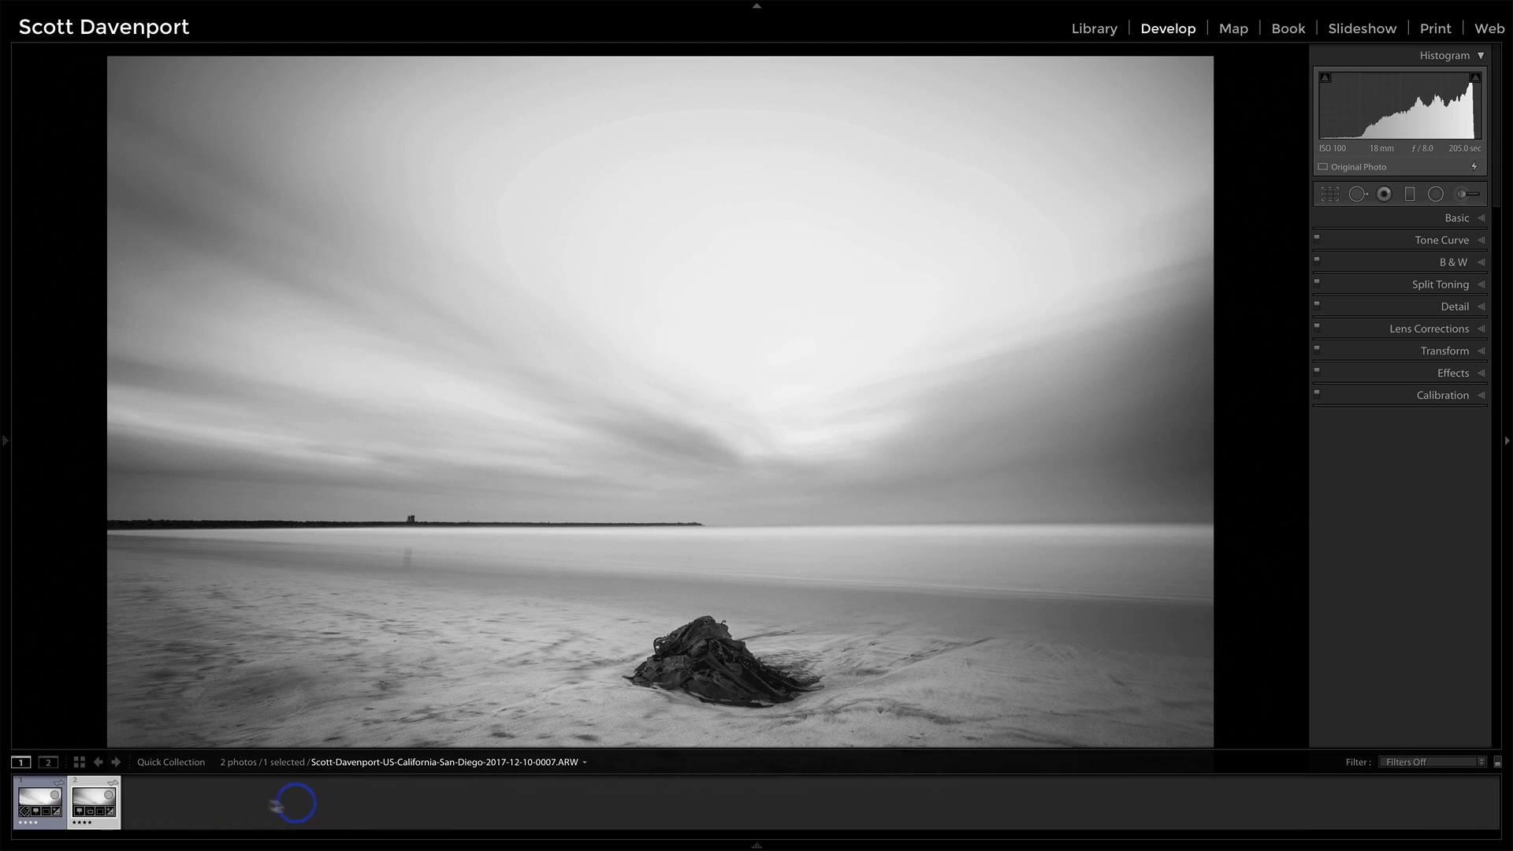
left_click(47, 805)
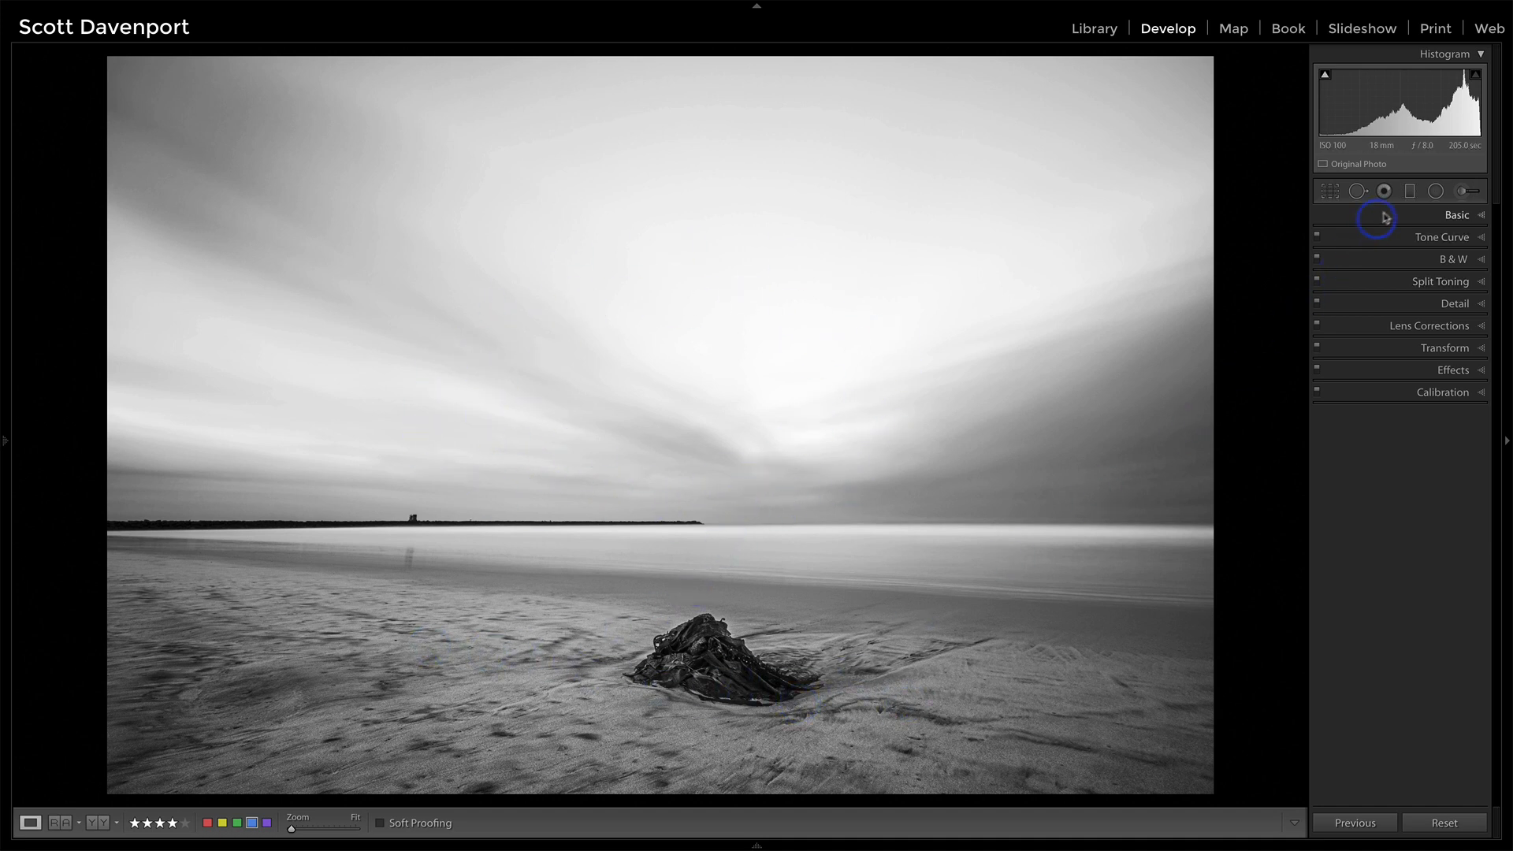
- Examine the settings of the graduated filter over the foreground sand and the radial filter darkening the diagonal cloud streaks
left_click(1409, 192)
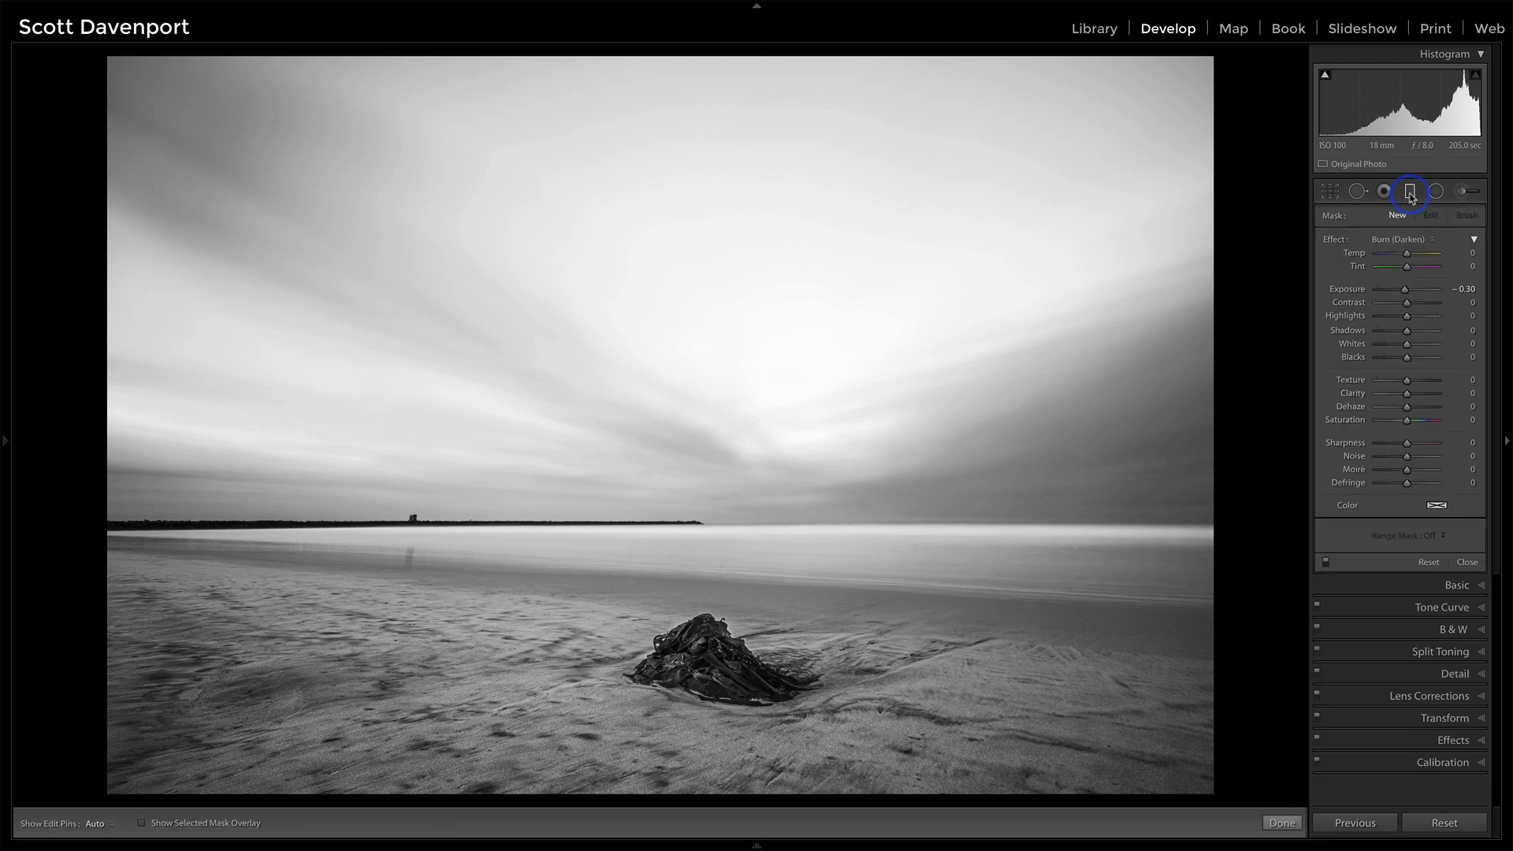
left_click(715, 586)
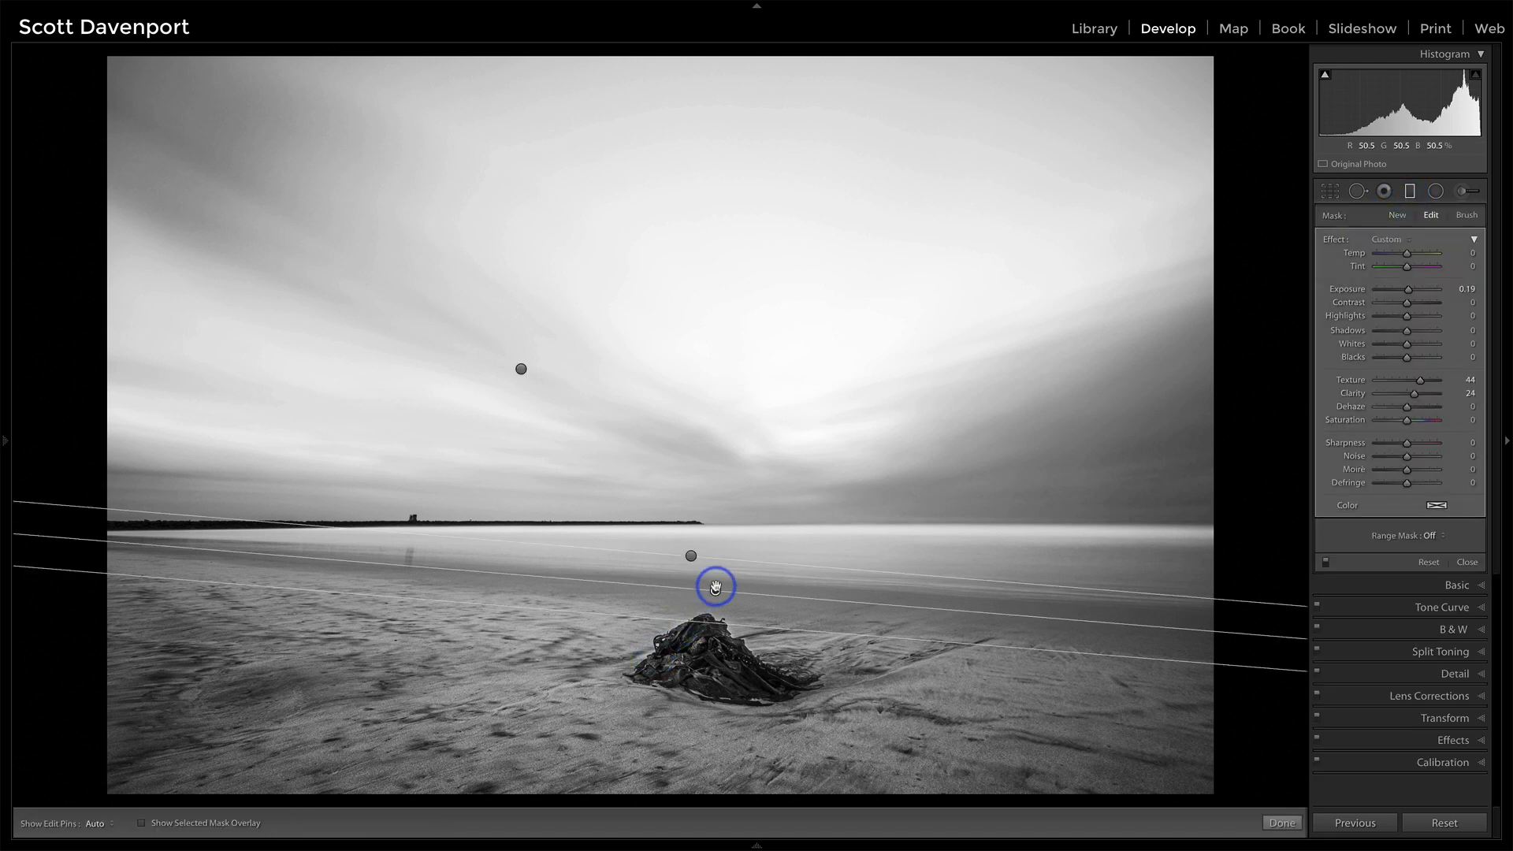
mouse_move(716, 587)
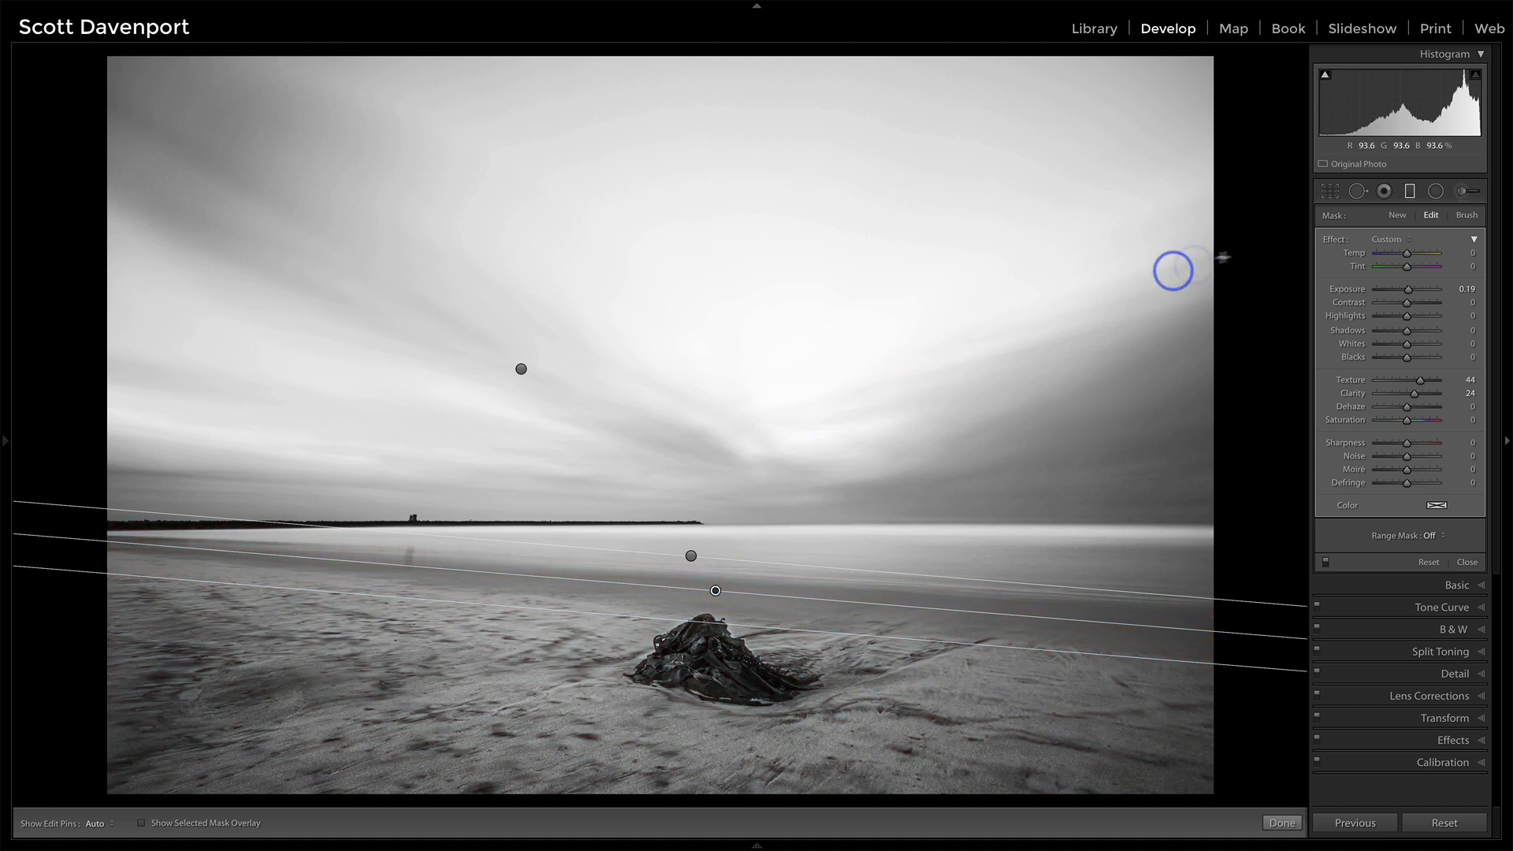
left_click(1433, 192)
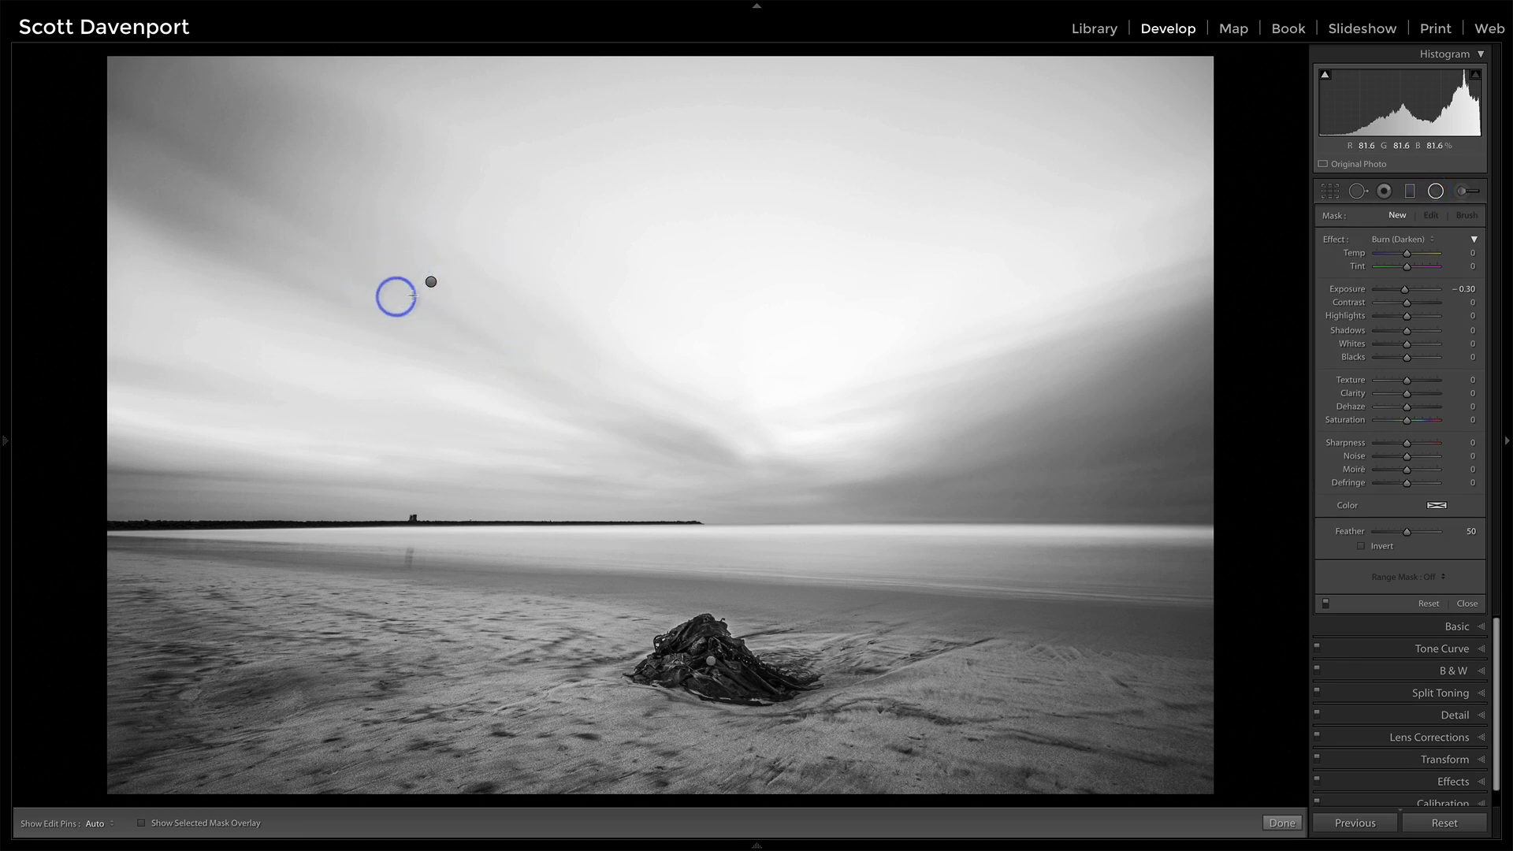
left_click(431, 281)
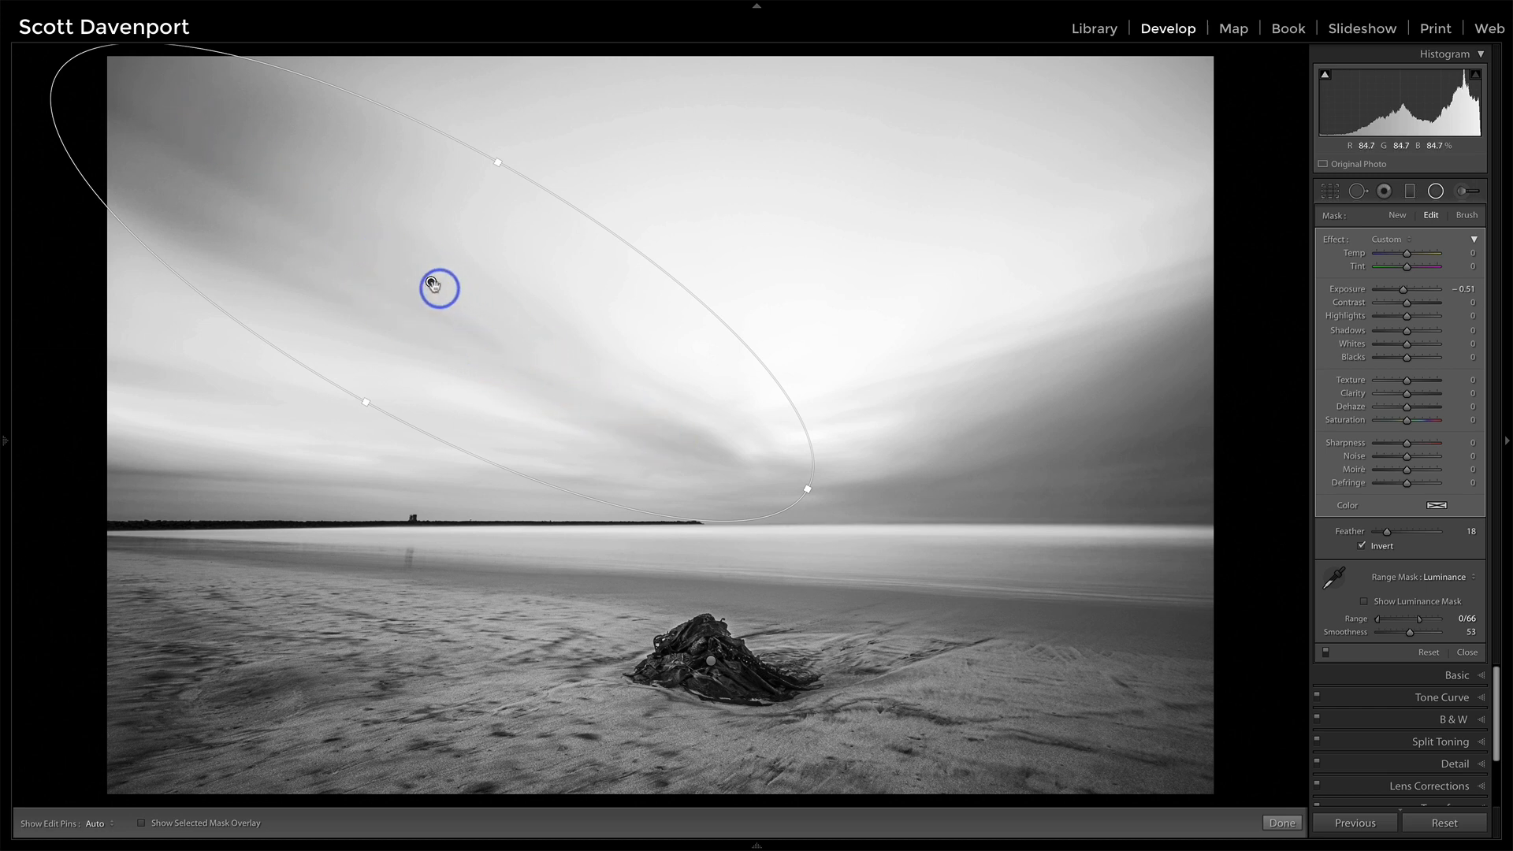
mouse_move(430, 284)
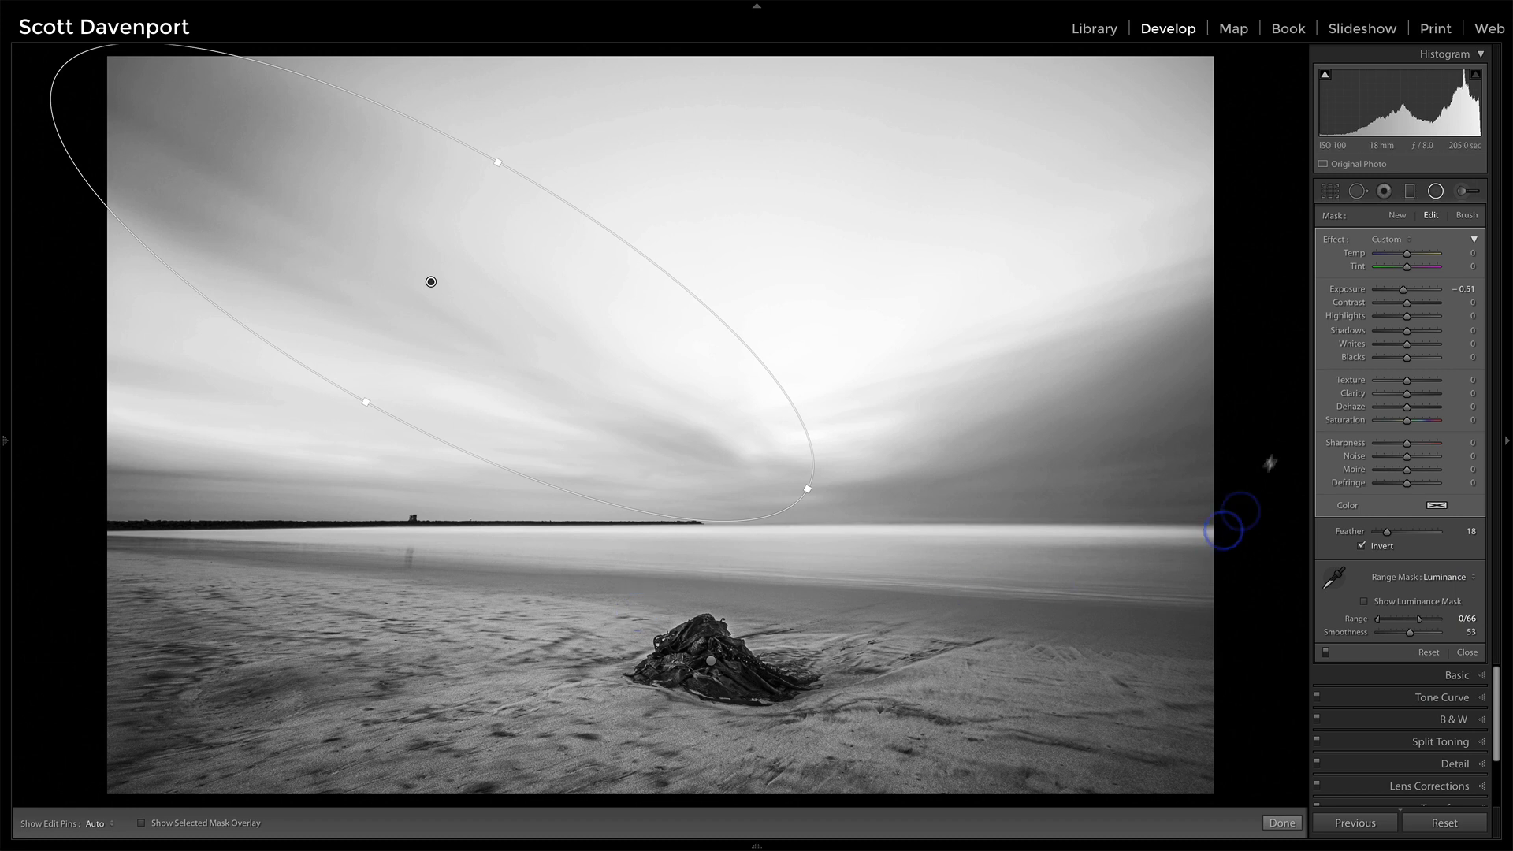
- Try an inverted radial filter over the dark clouds above the horizon, using the Dehaze effect set to 9
left_click(1396, 217)
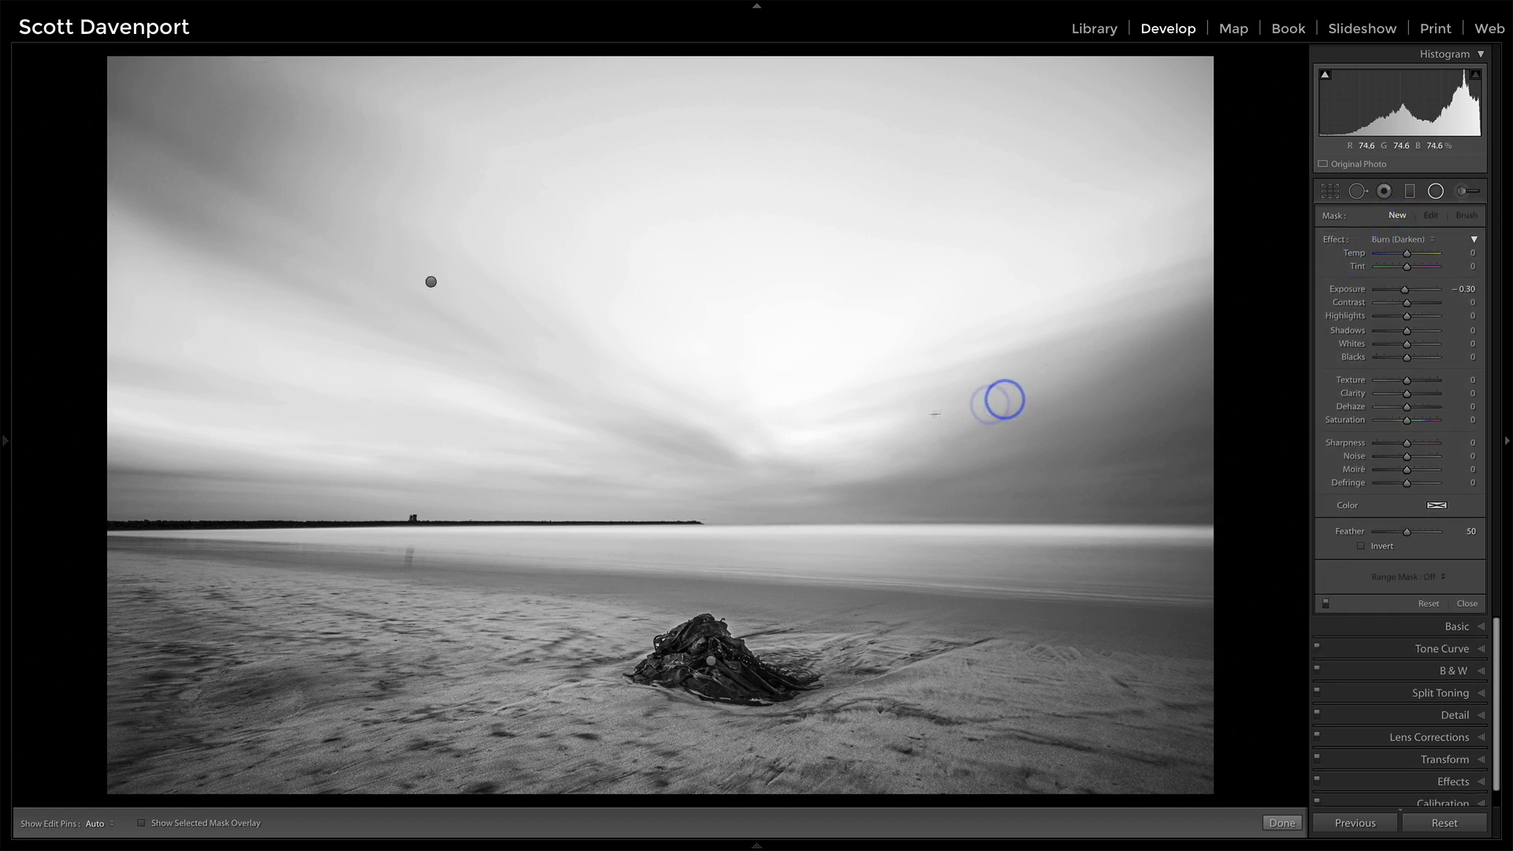
left_click_drag(872, 390, 1195, 523)
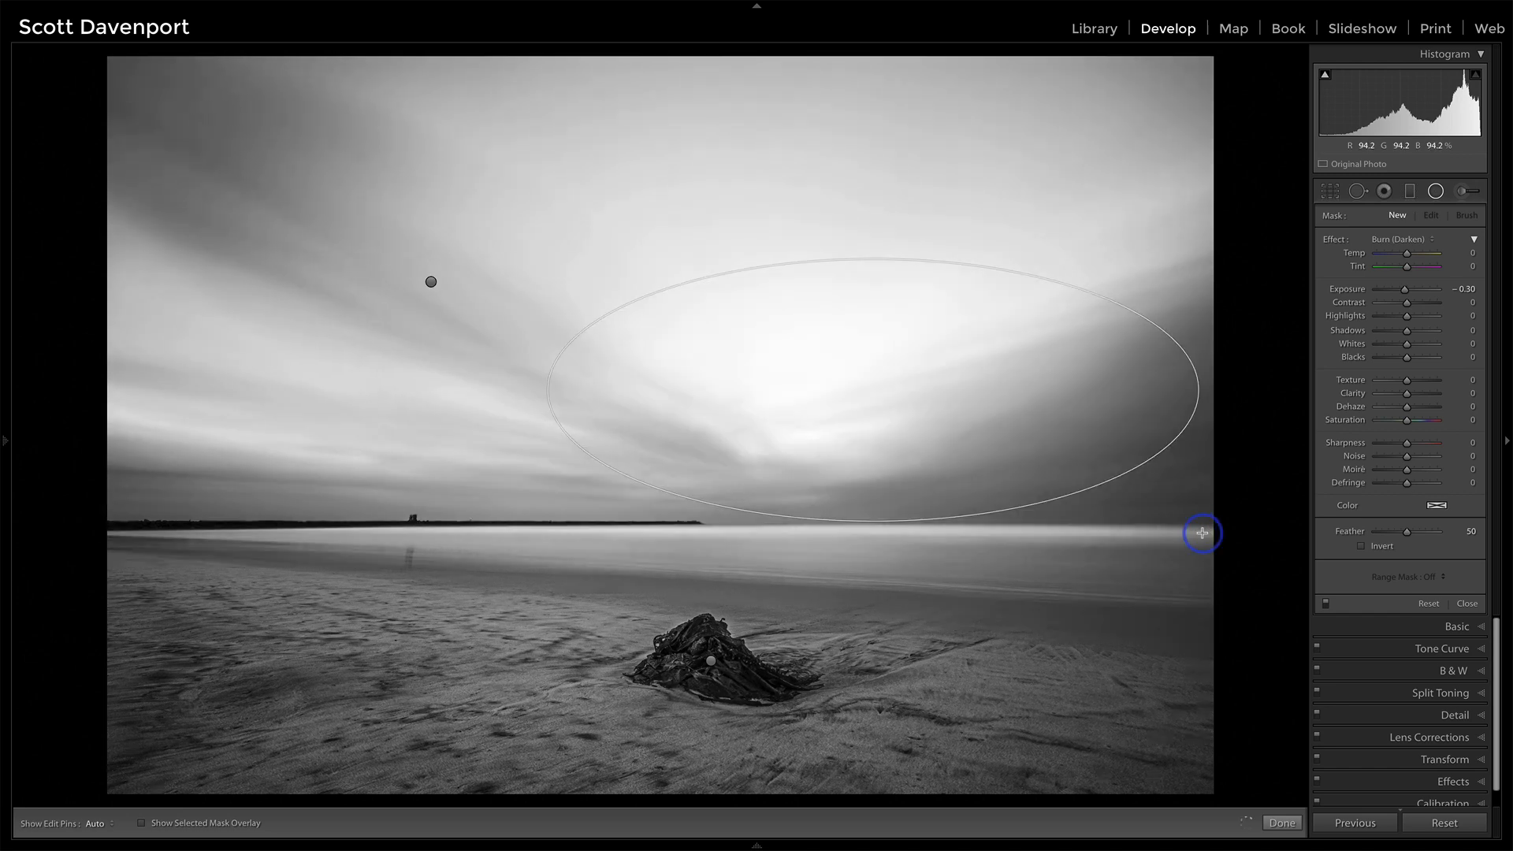
left_click_drag(867, 388, 928, 418)
left_click(1374, 238)
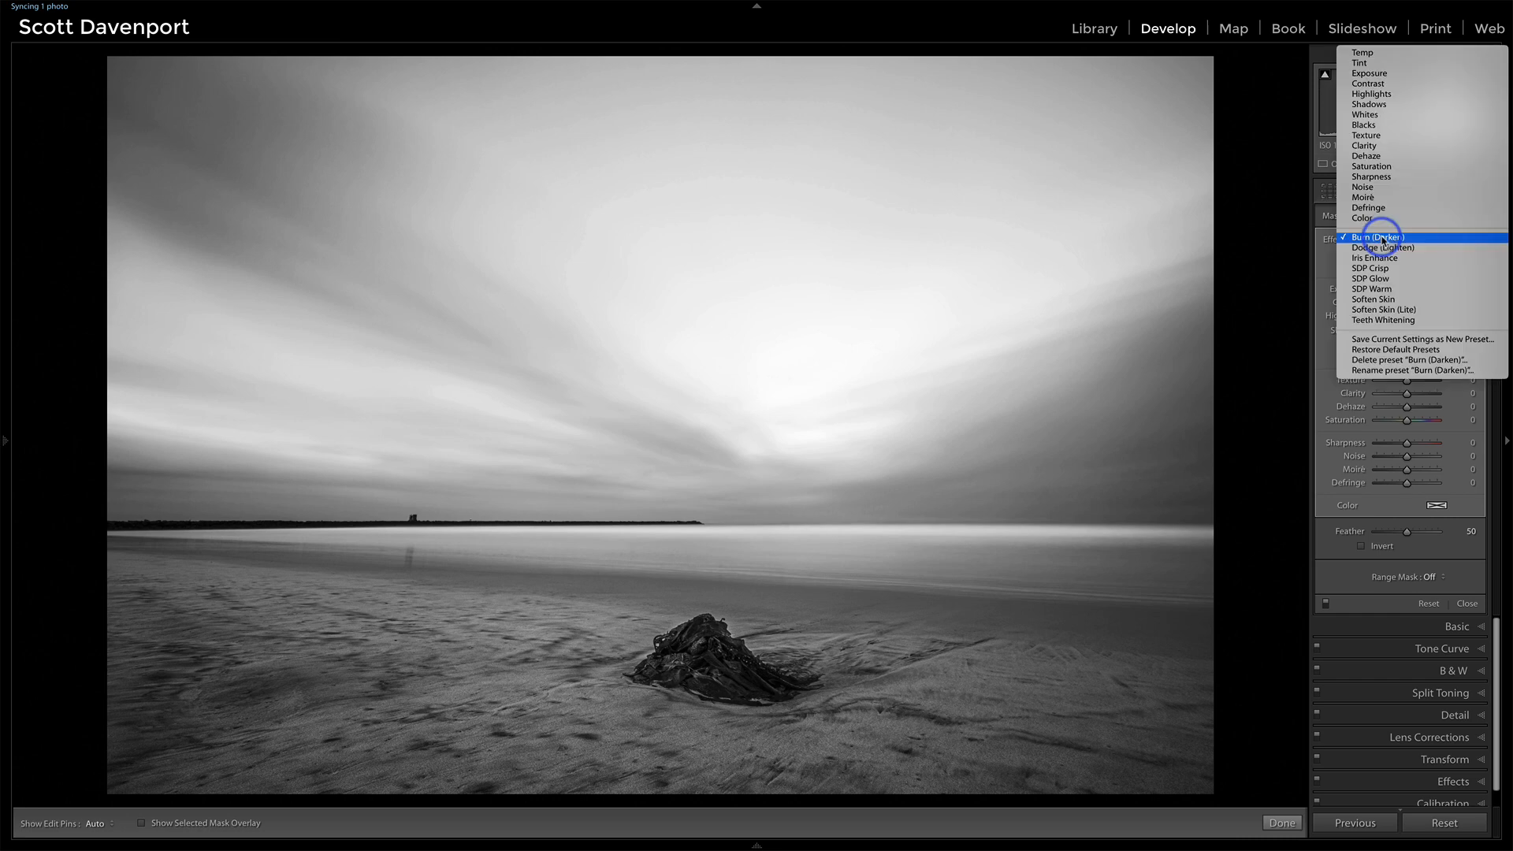
left_click(1375, 156)
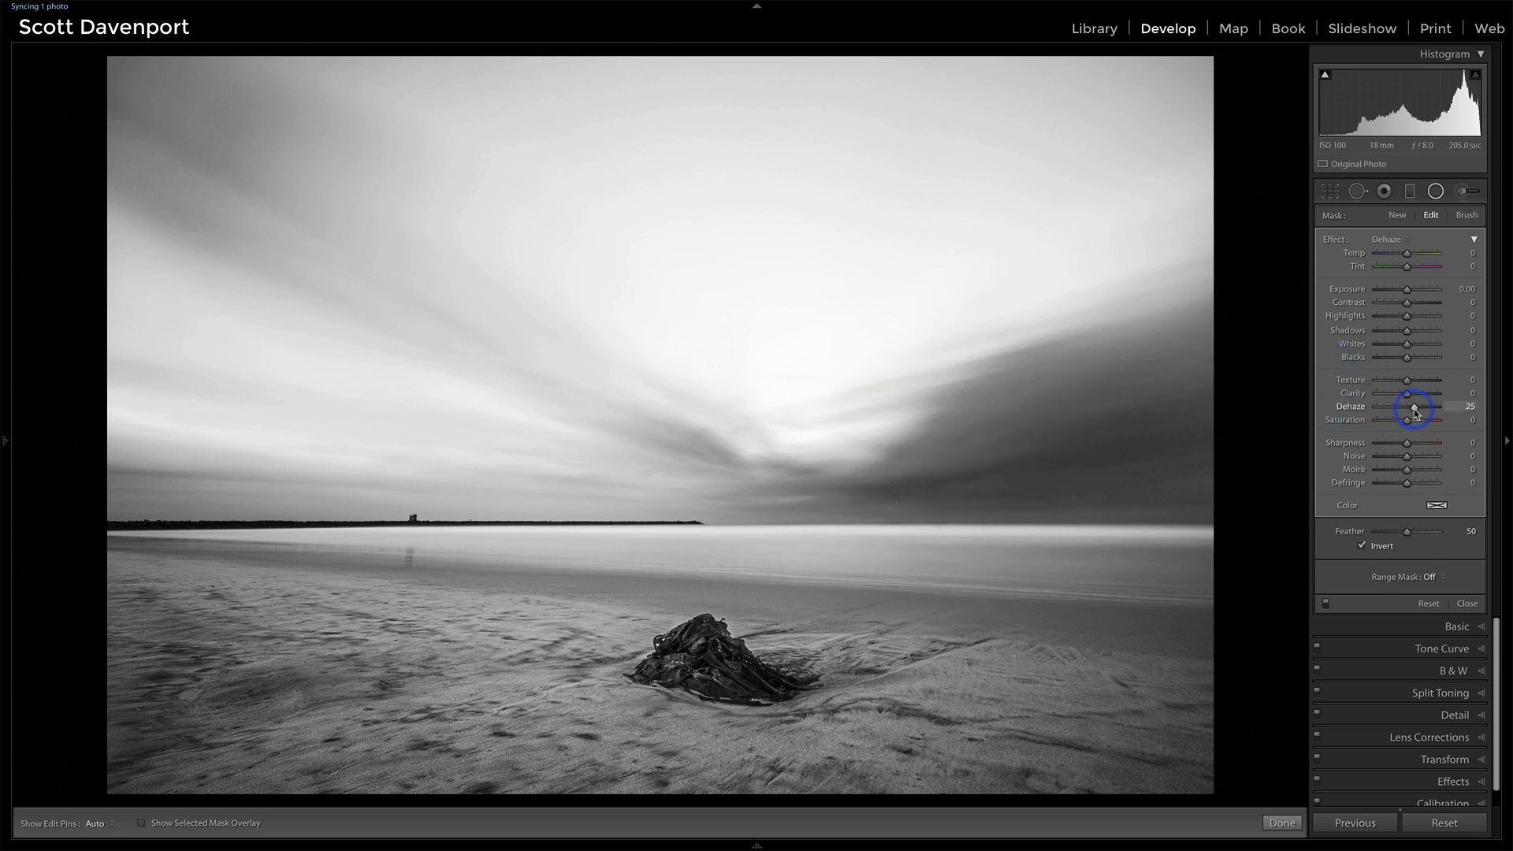
left_click_drag(1414, 409, 1410, 411)
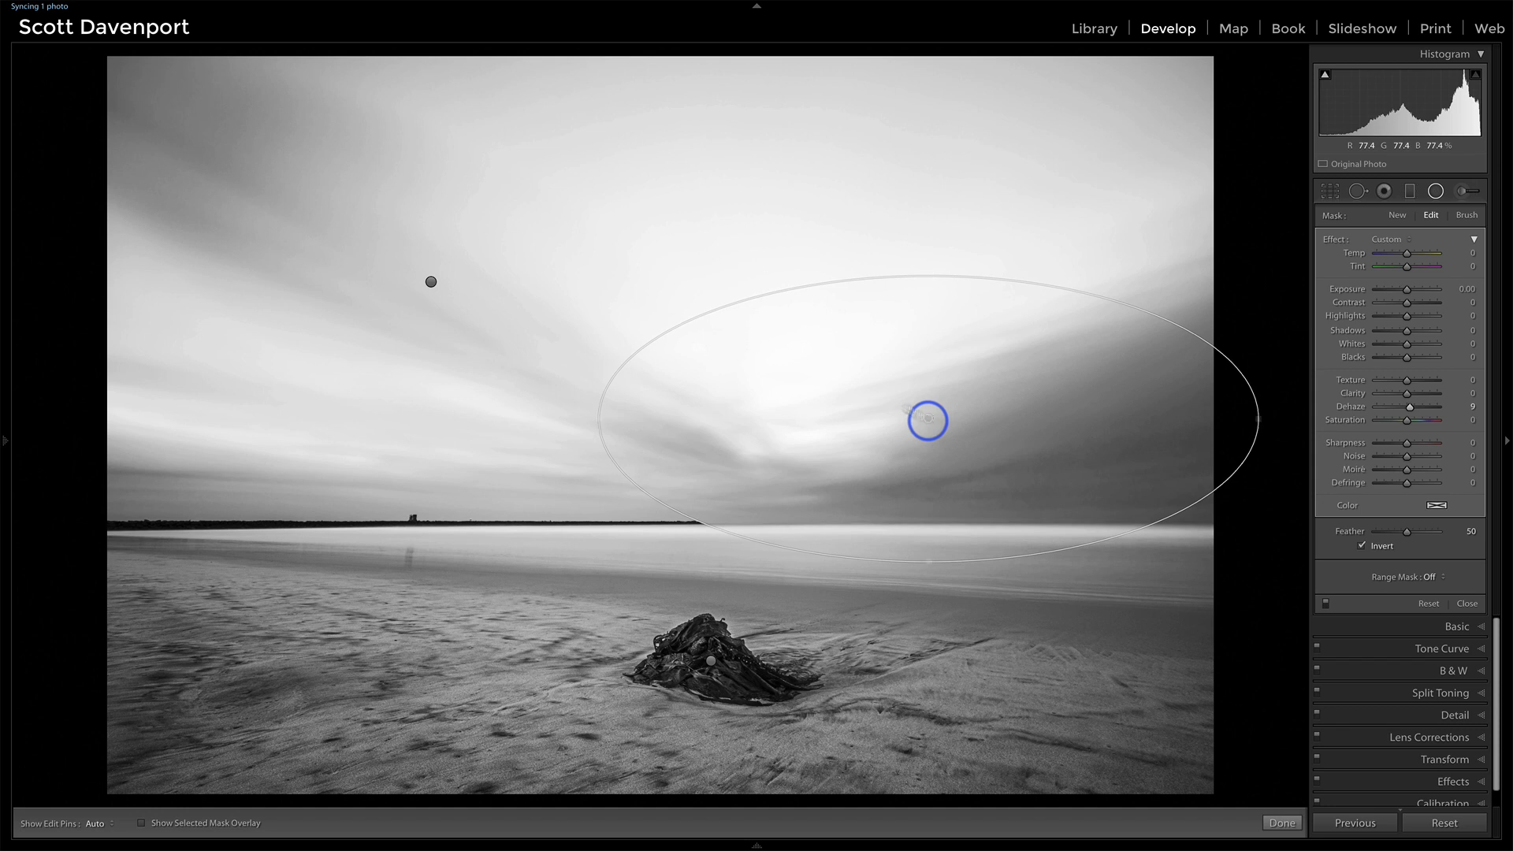
left_click_drag(928, 419, 978, 447)
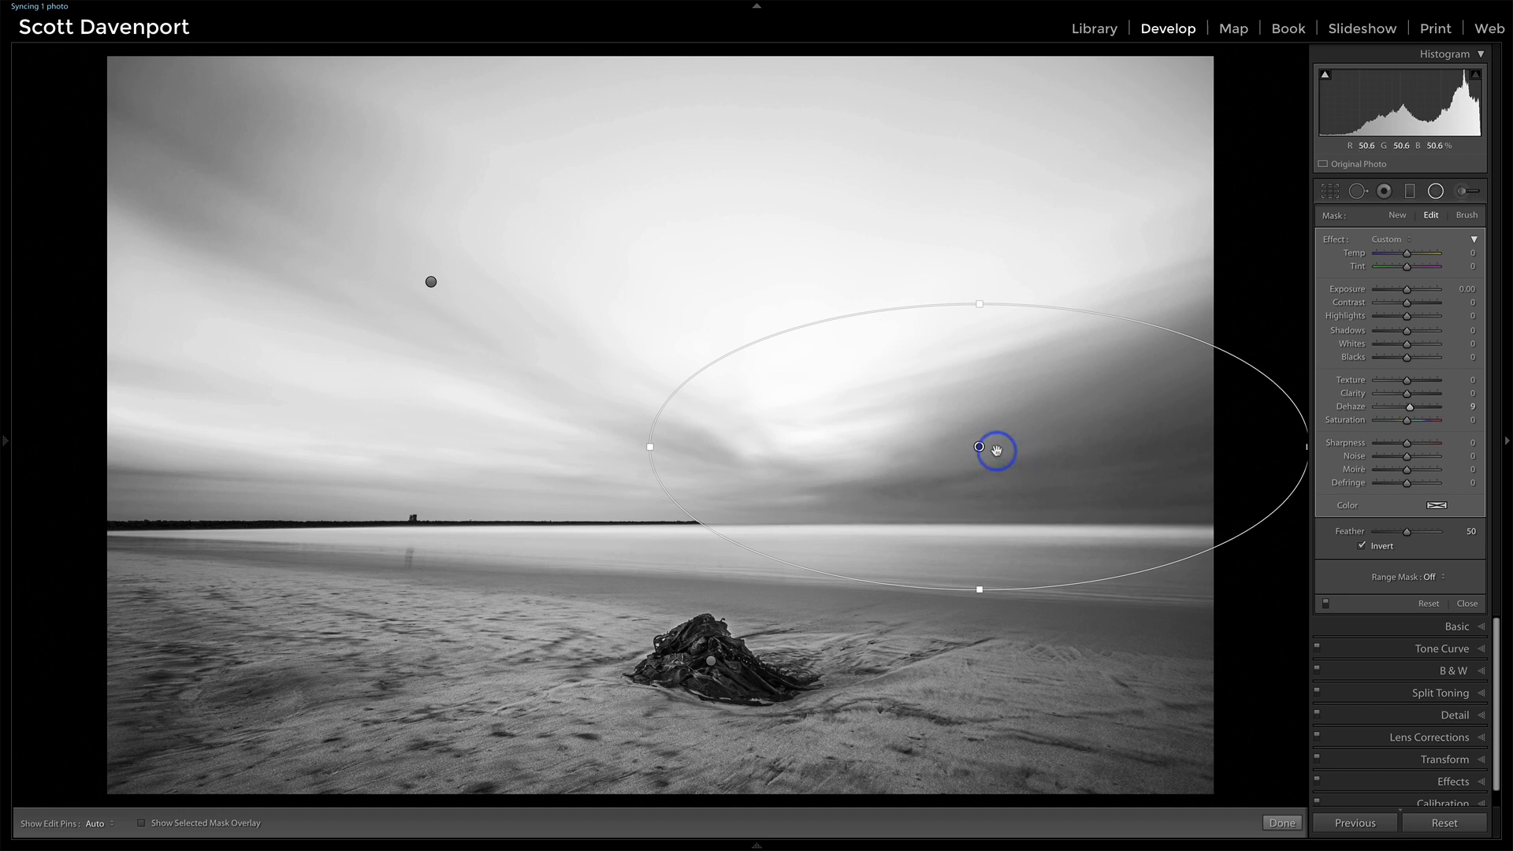
- Inspect the dehazed clouds up close and delete the radial filter placed over them
key("z")
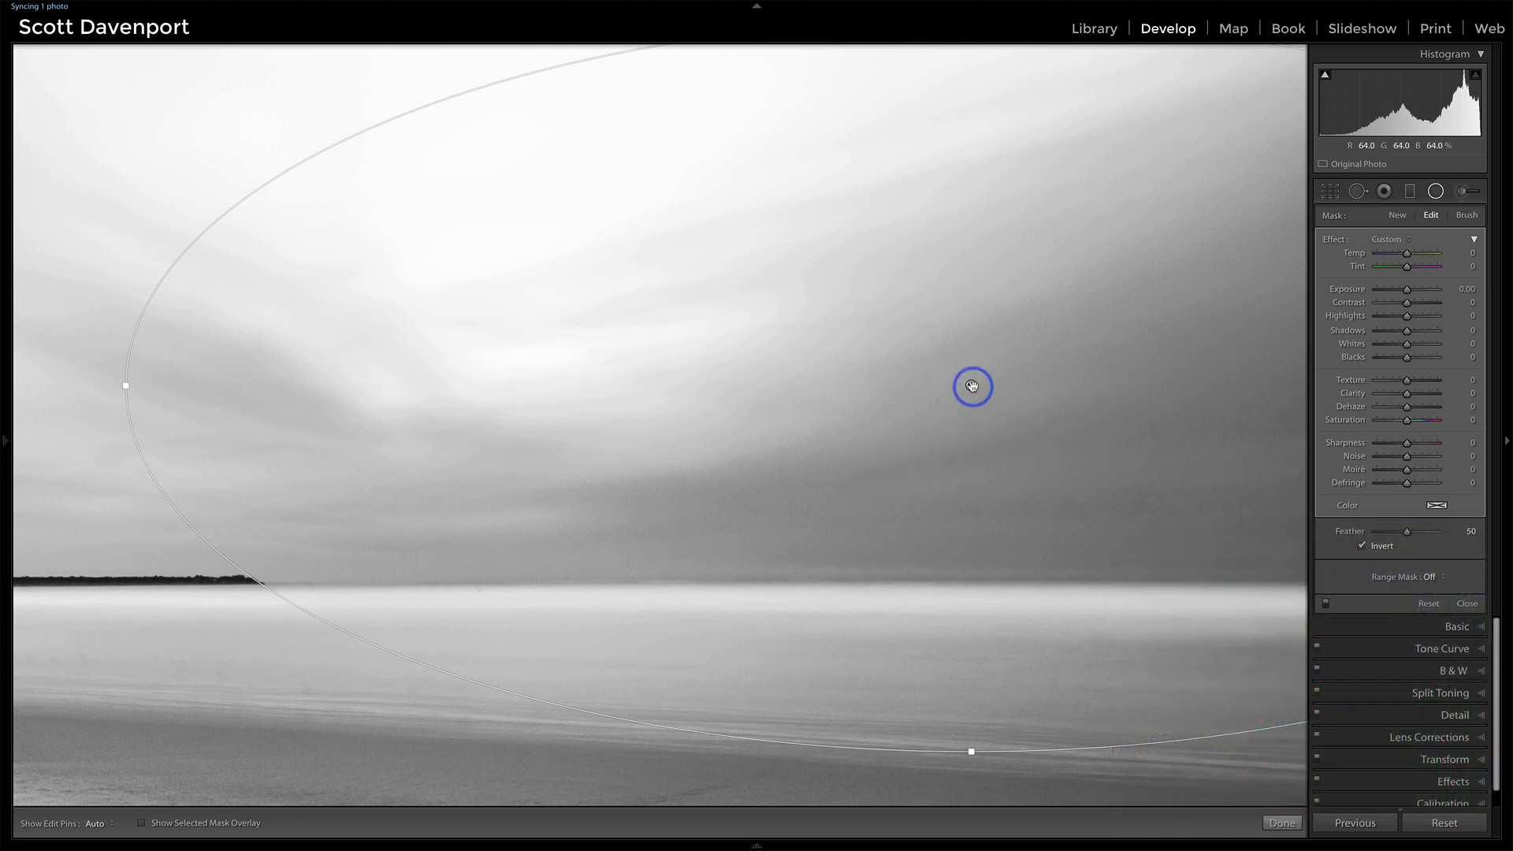
key("Delete")
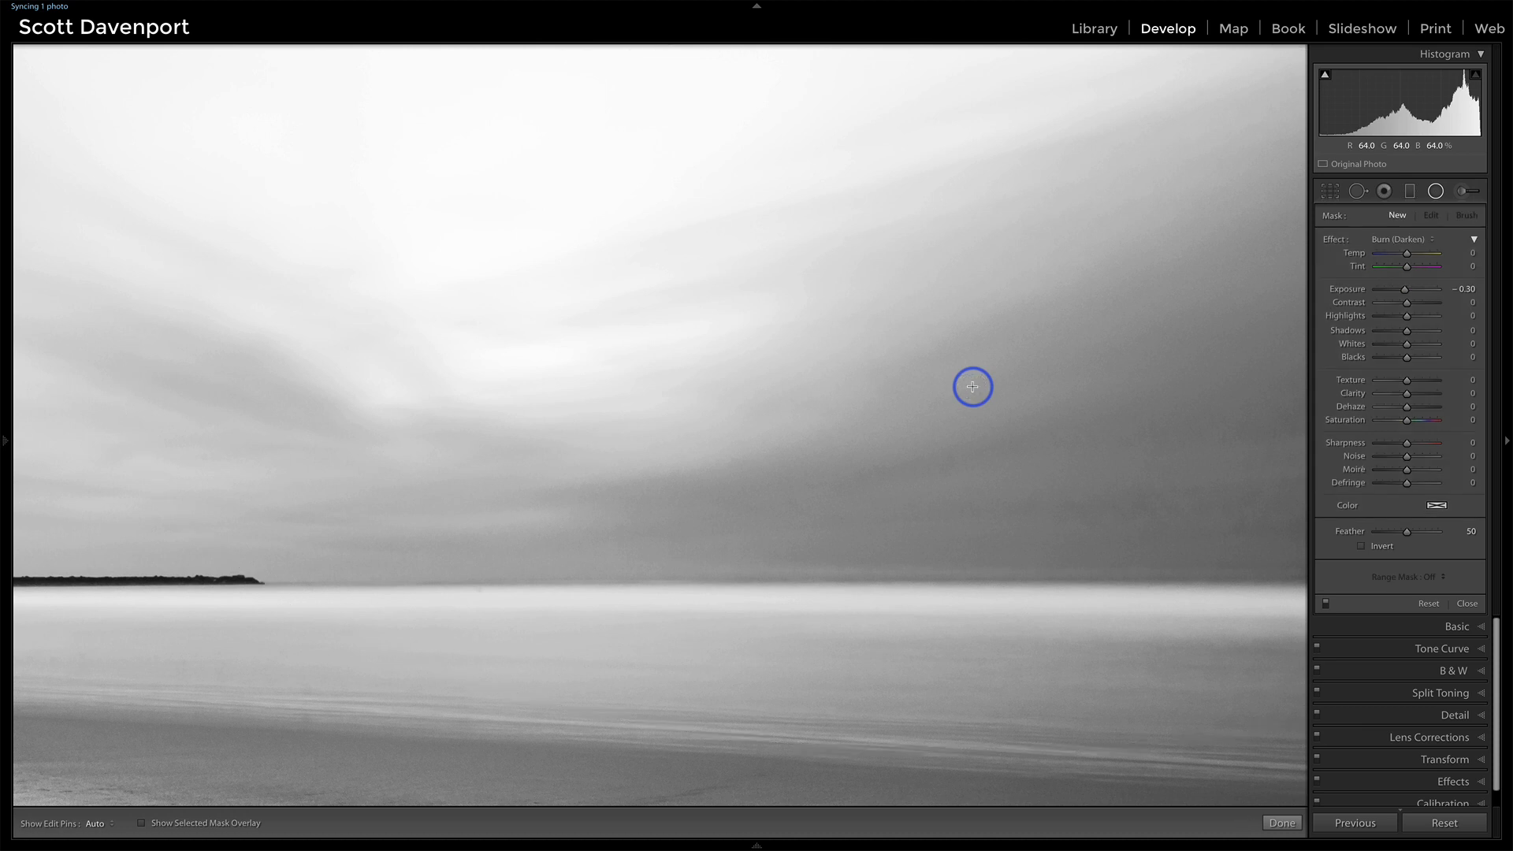
key("z")
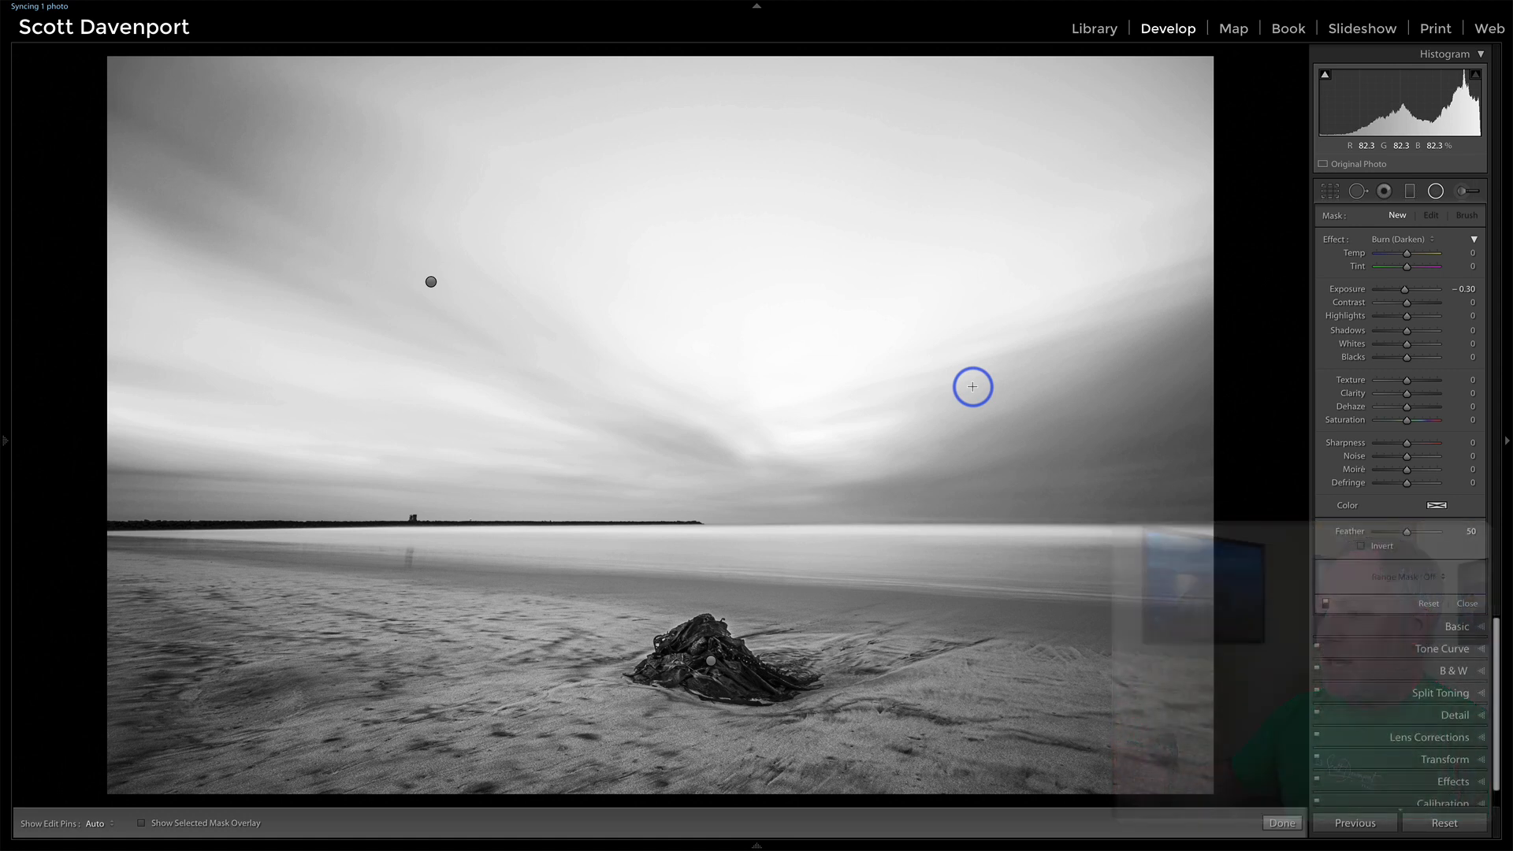
- Finish the radial filter editing and compare the two versions of the beach photo
left_click(1292, 823)
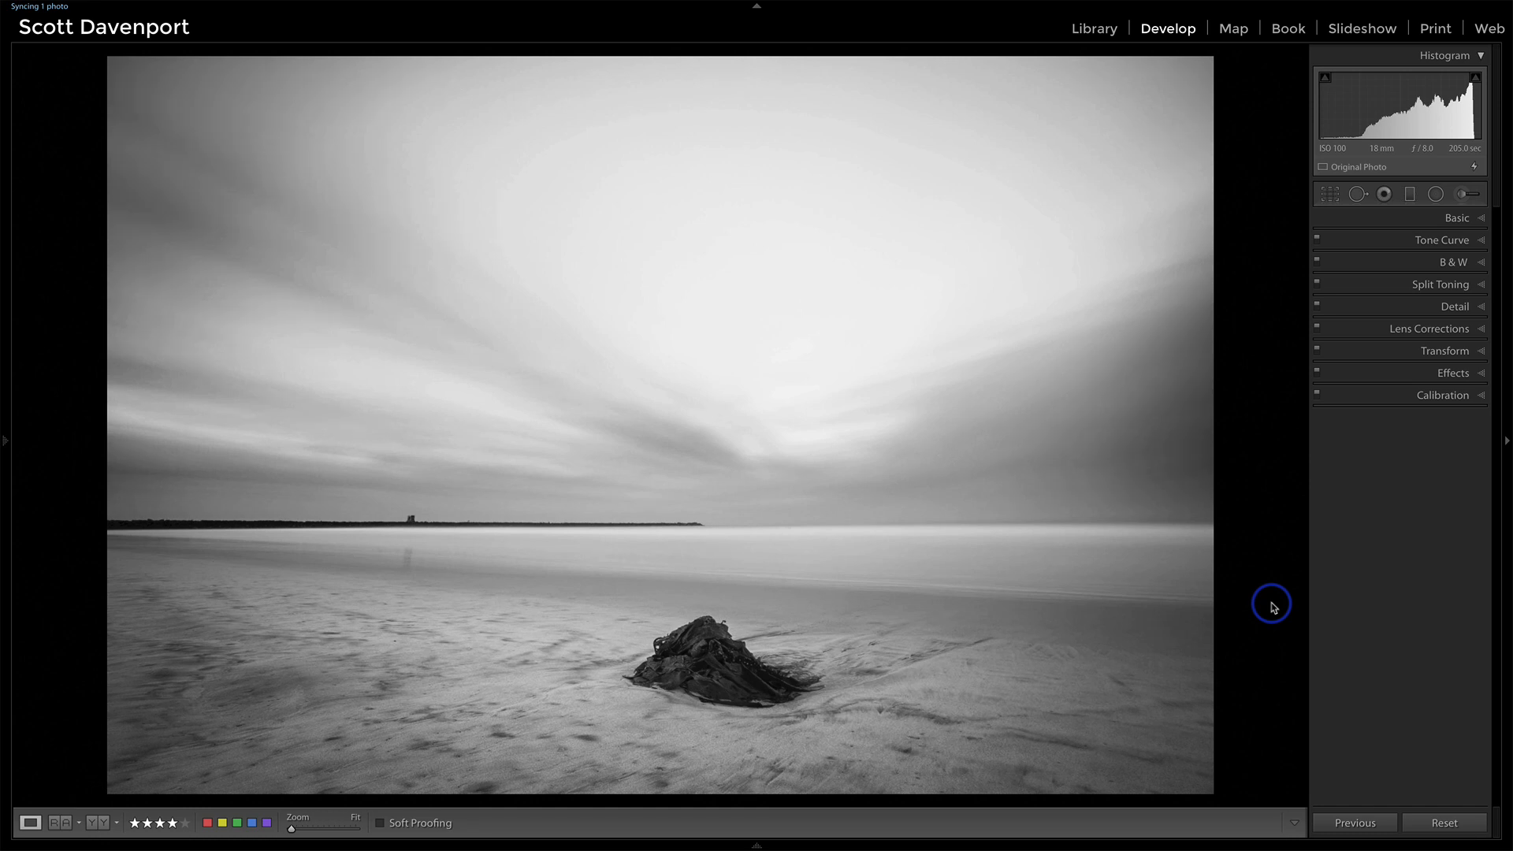
key("Right")
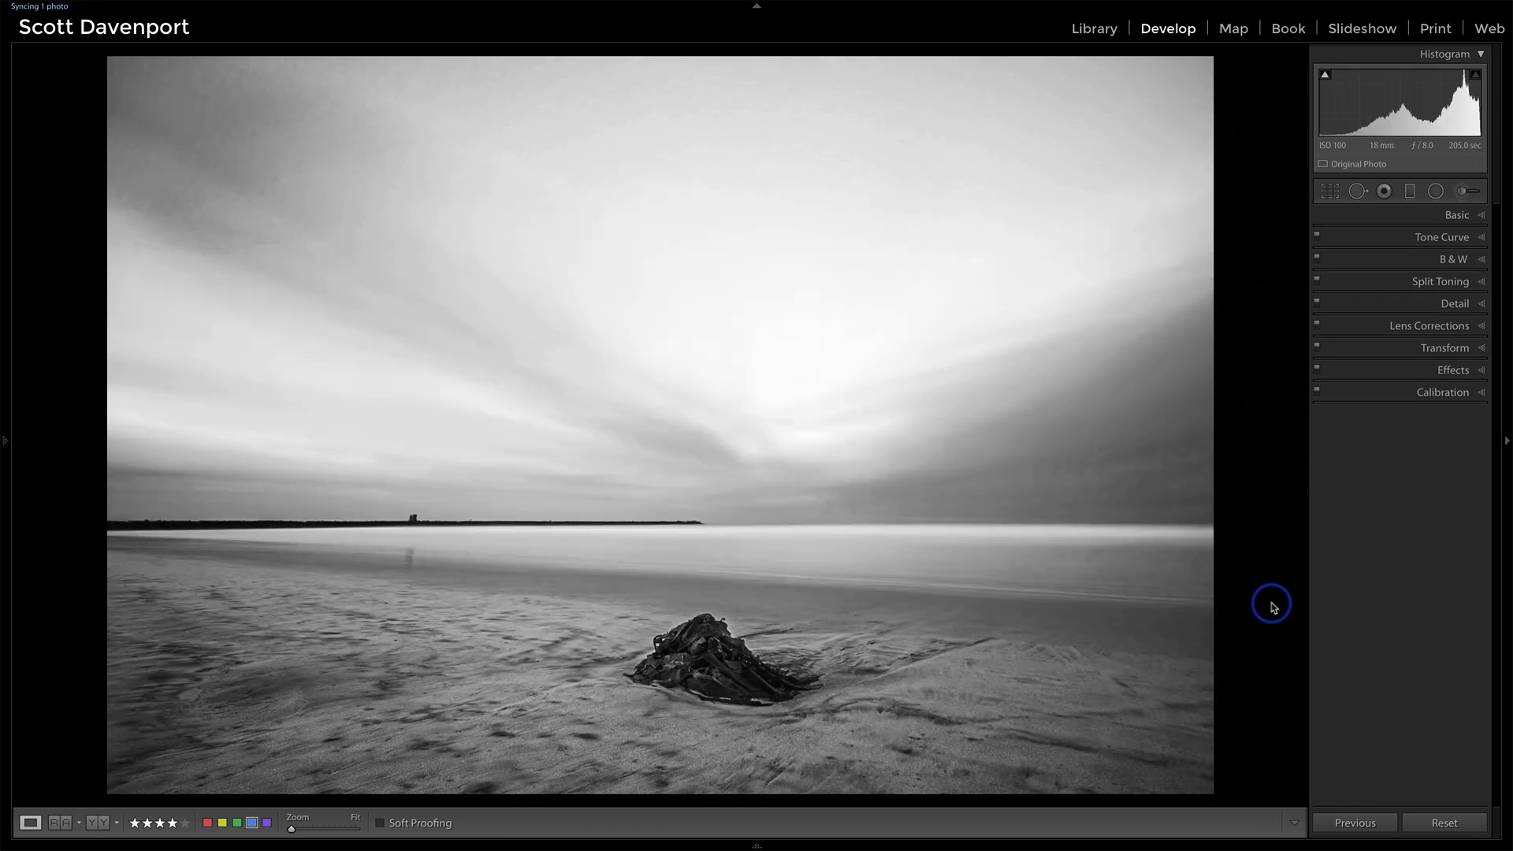